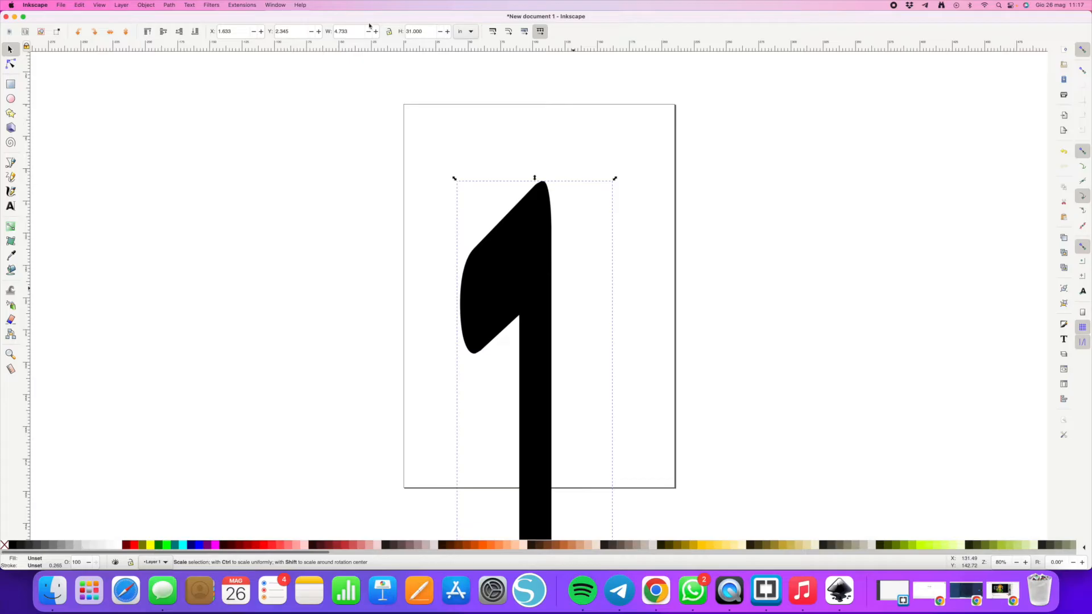
- Set the selected numeral's width to 19 in
double_click(351, 31)
text(19)
key(Return)
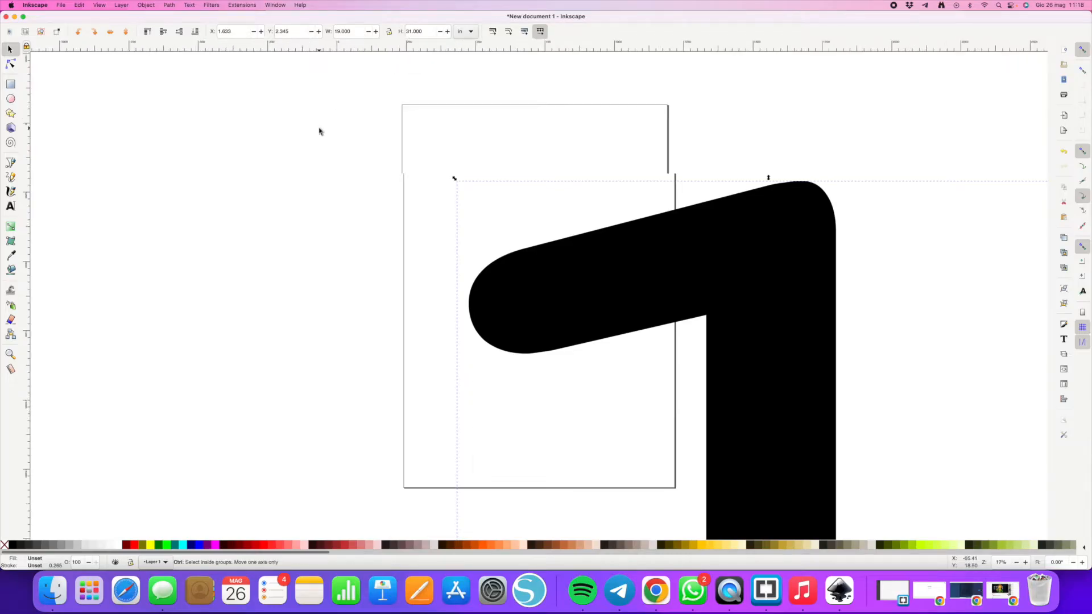
- Convert the numeral text object to a path
scroll(317, 129, down, 5)
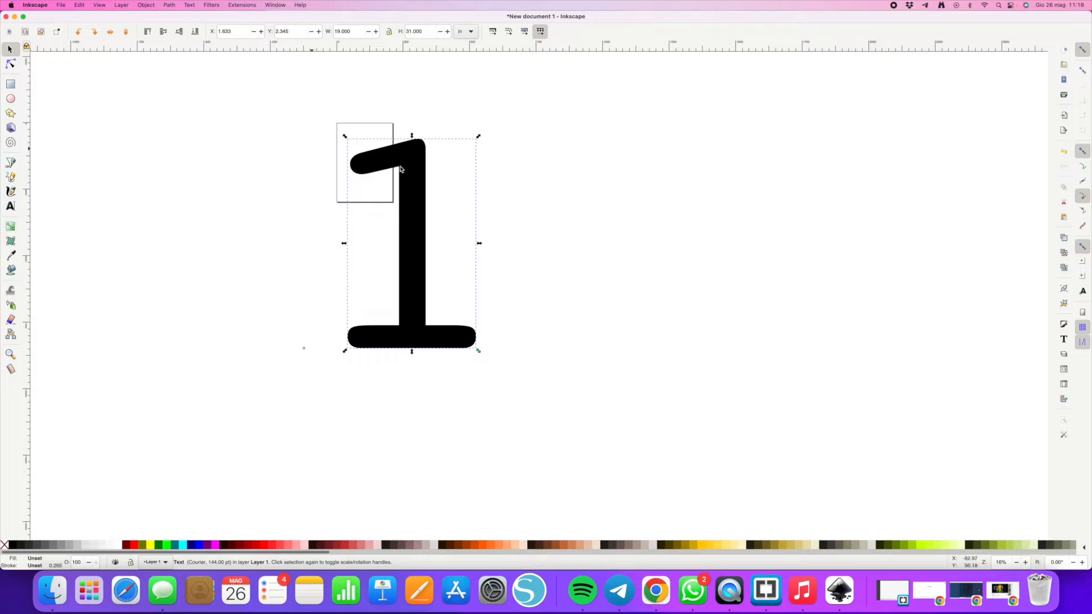
click(173, 4)
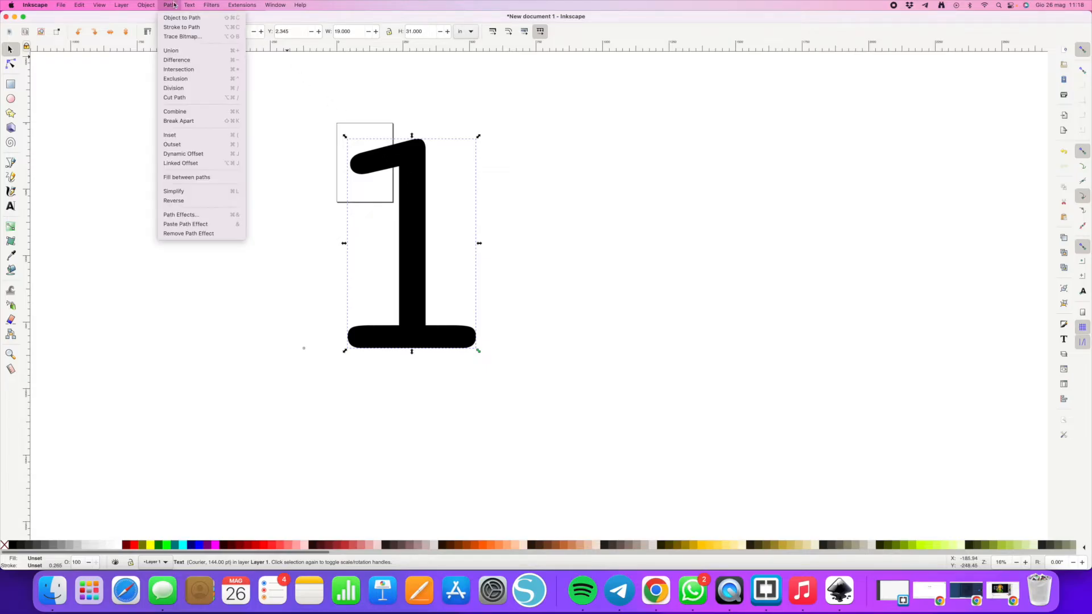
click(177, 22)
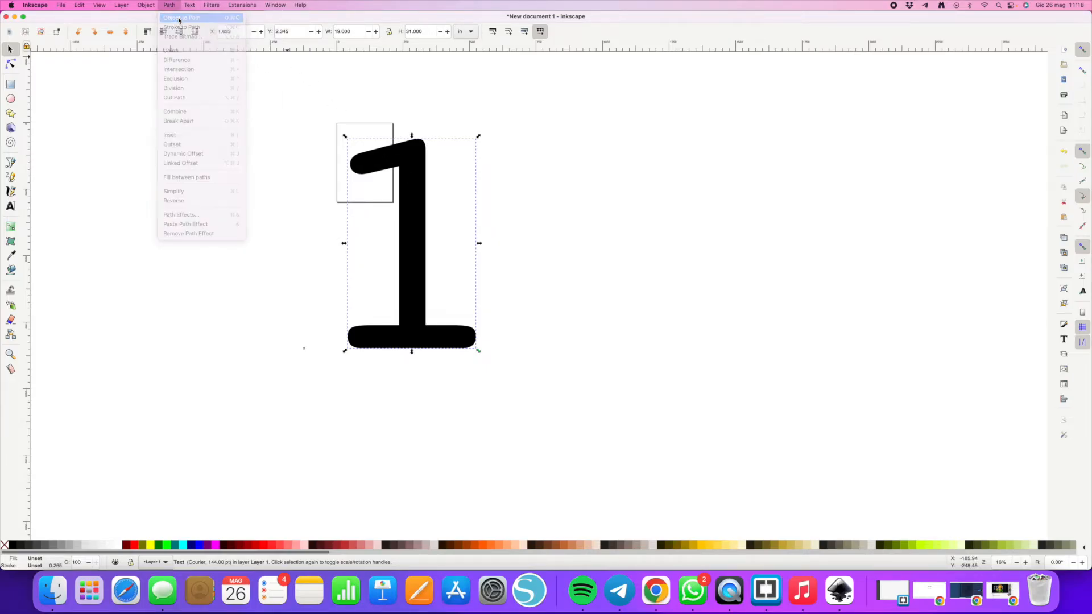
- Switch the canvas display mode to Outline
click(99, 5)
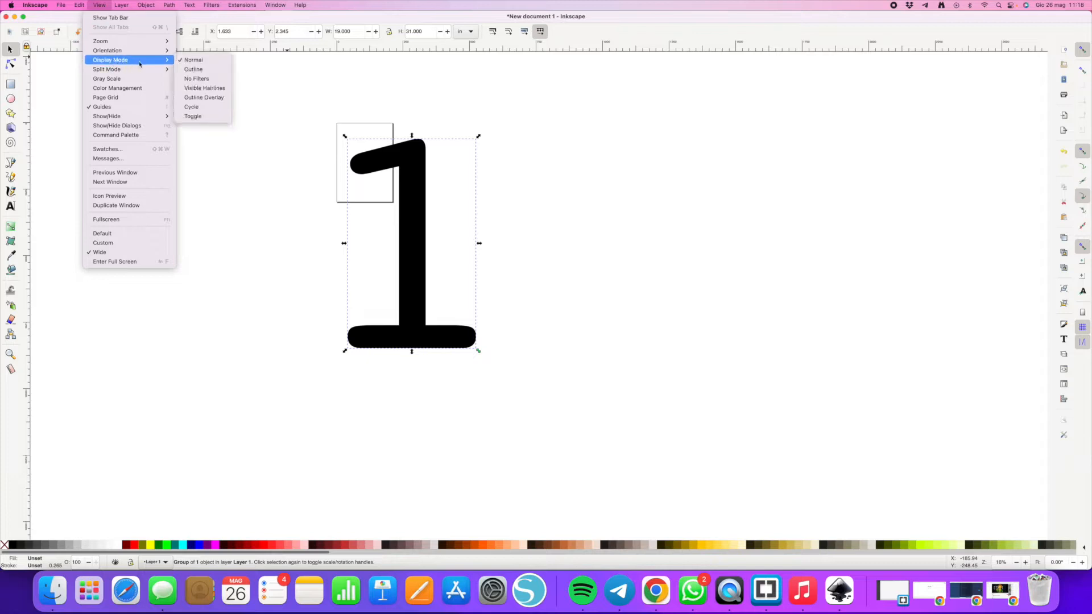
mouse_move(117, 60)
click(186, 70)
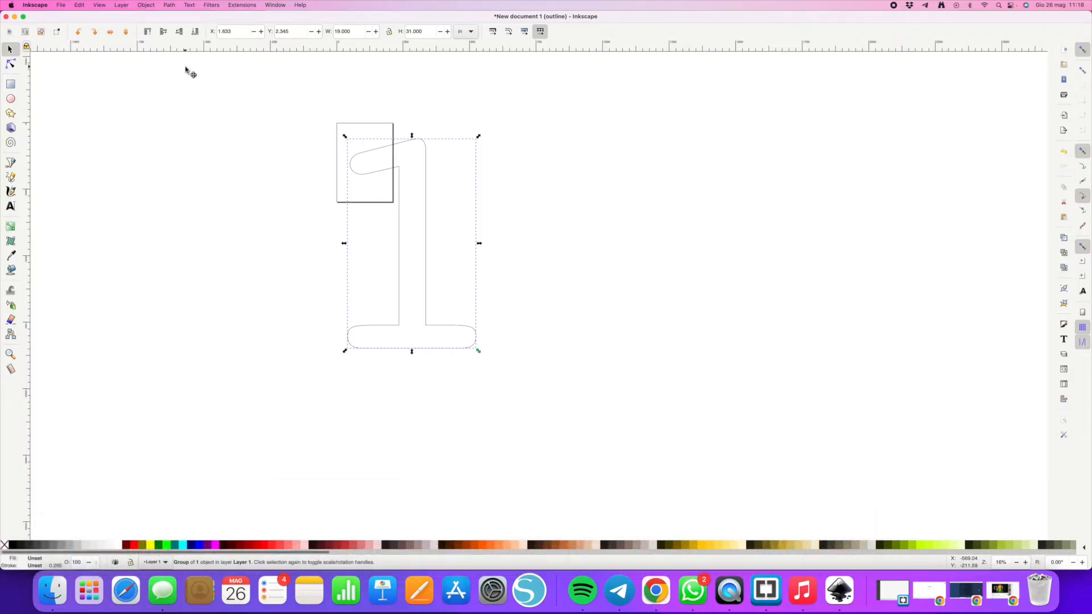
- Ungroup the converted numeral
click(156, 6)
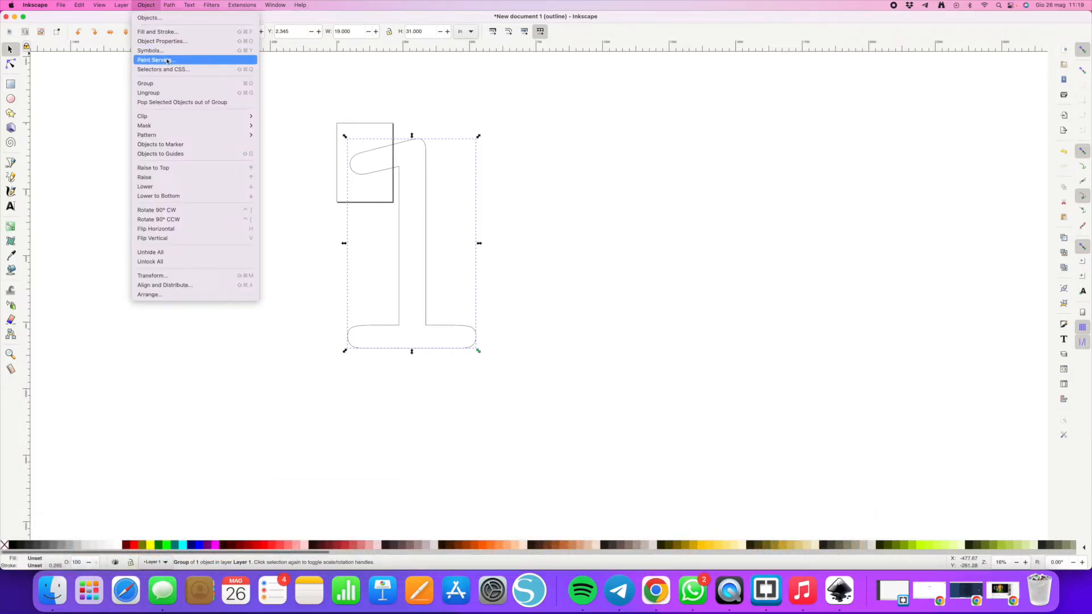
click(166, 94)
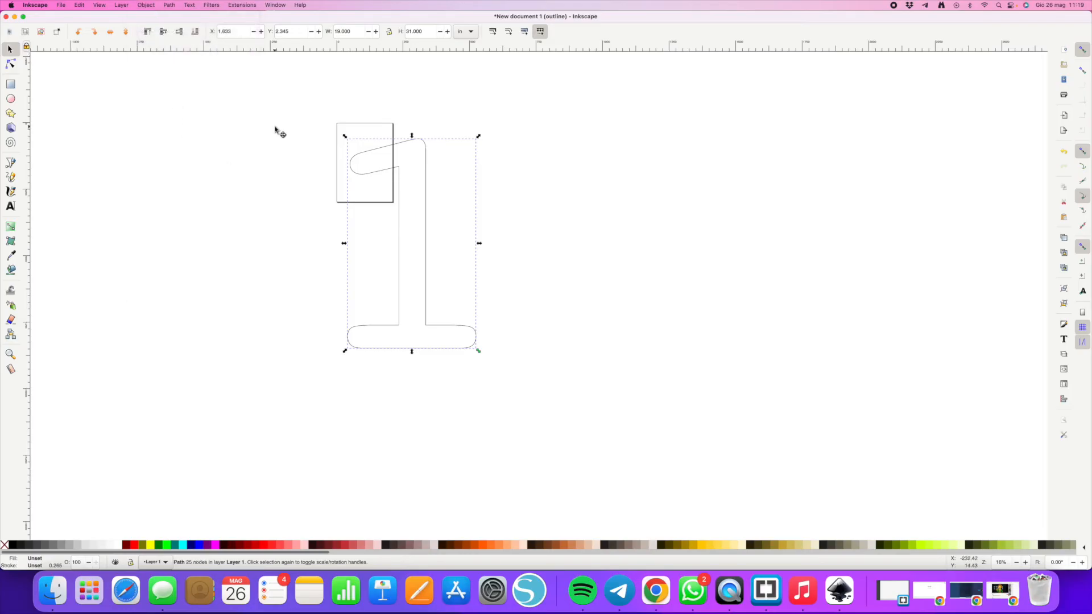
- Outset the numeral path repeatedly until it is about 22.2 in wide
click(169, 5)
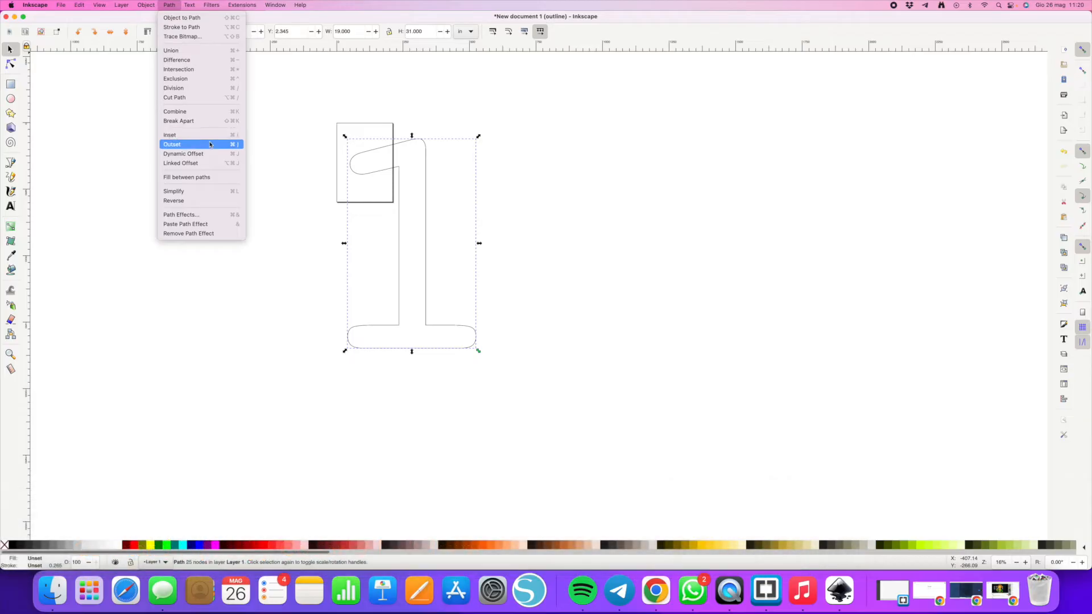
click(210, 144)
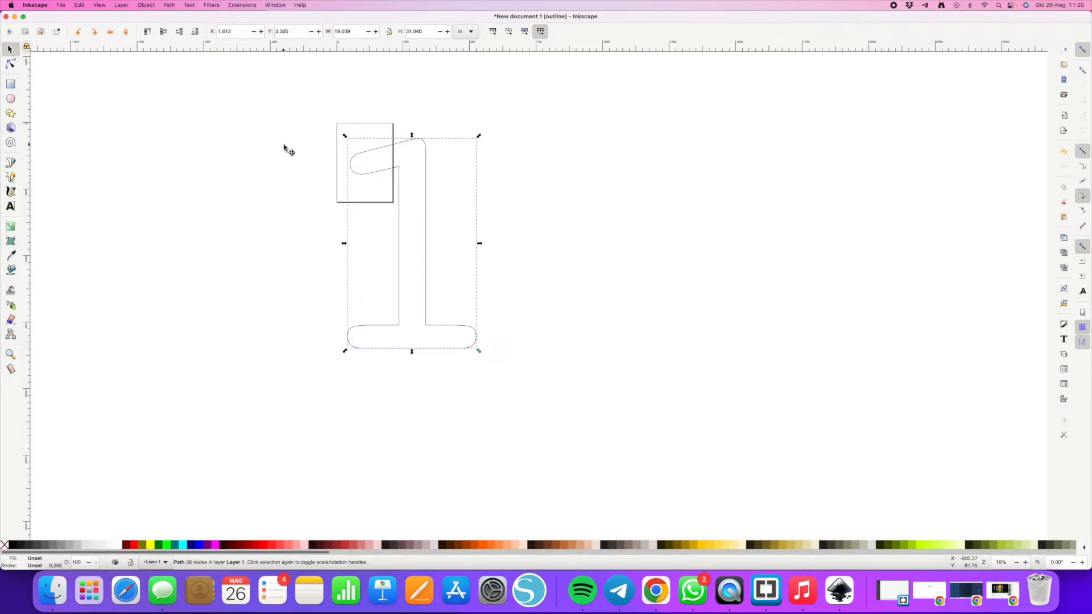
key(super+parenright)
key(super+parenright)
key(super+parenright)
key(super+parenright)
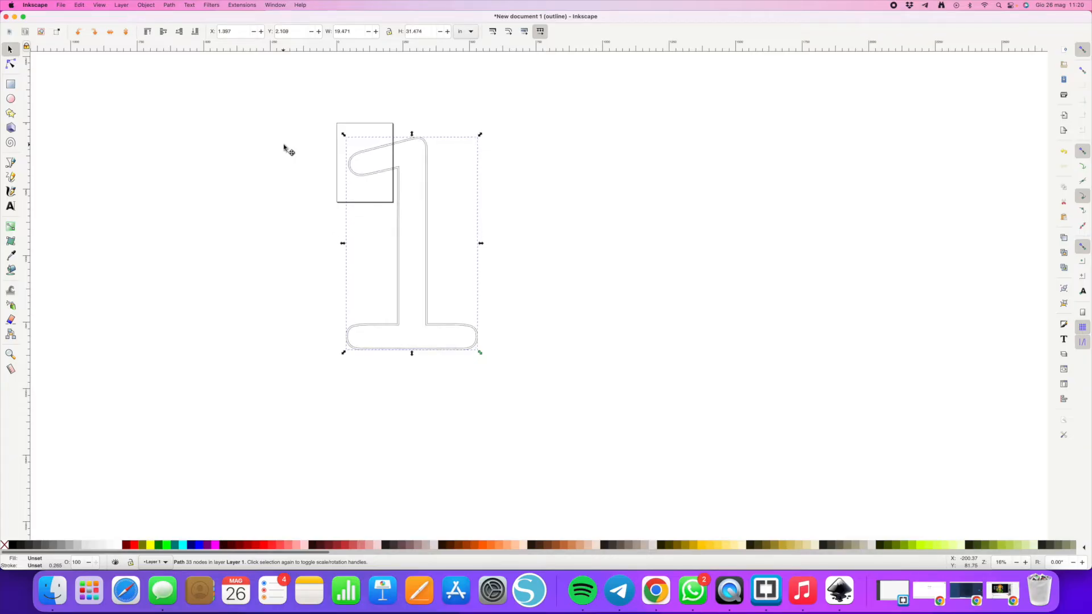
key(super+parenright)
key(super+parenright)
key(super+parenright)
key(super+parenright)
key(super+parenright)
key(super+parenright)
key(super+parenright)
key(super+parenright)
key(super+parenright)
key(super+parenright)
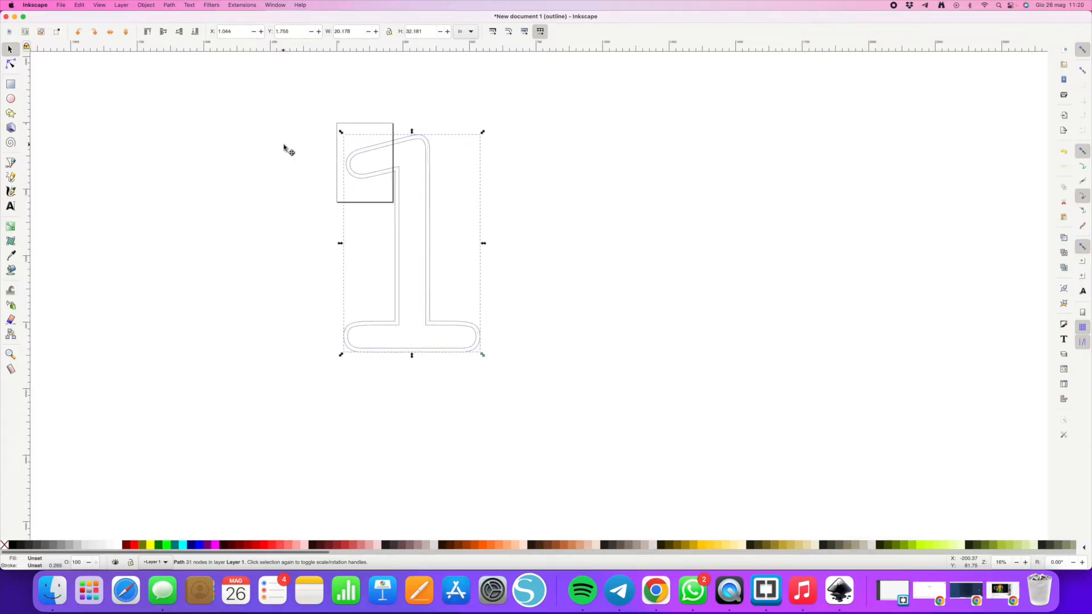
key(super+parenright)
key(super+parenright)
key(super+parenright)
key(super+parenright)
key(super+parenright)
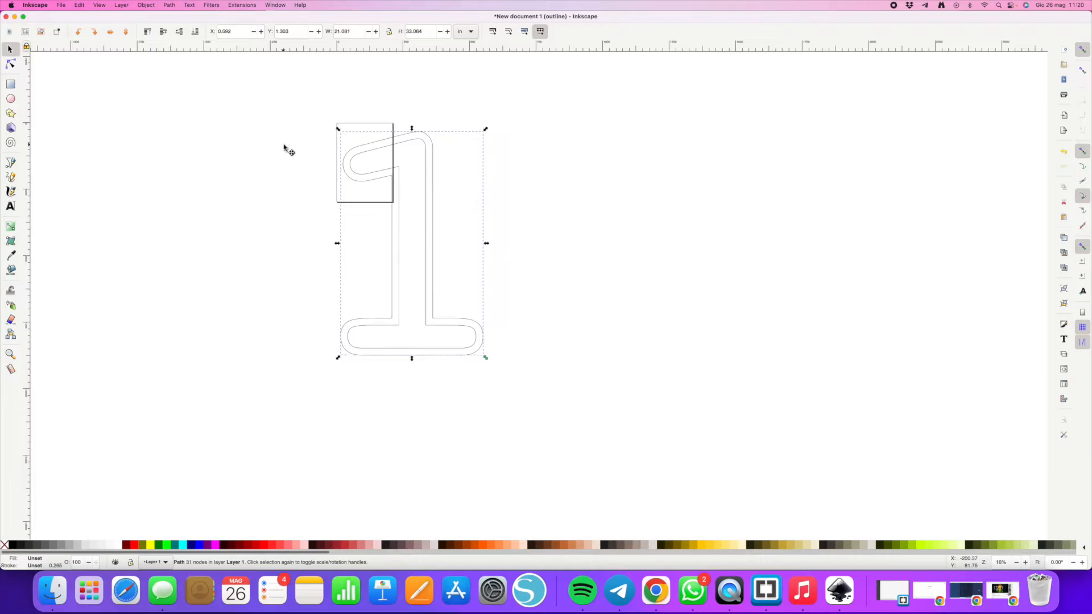
key(super+parenright)
key(super+parenright)
key(super+parenright)
key(super+parenright)
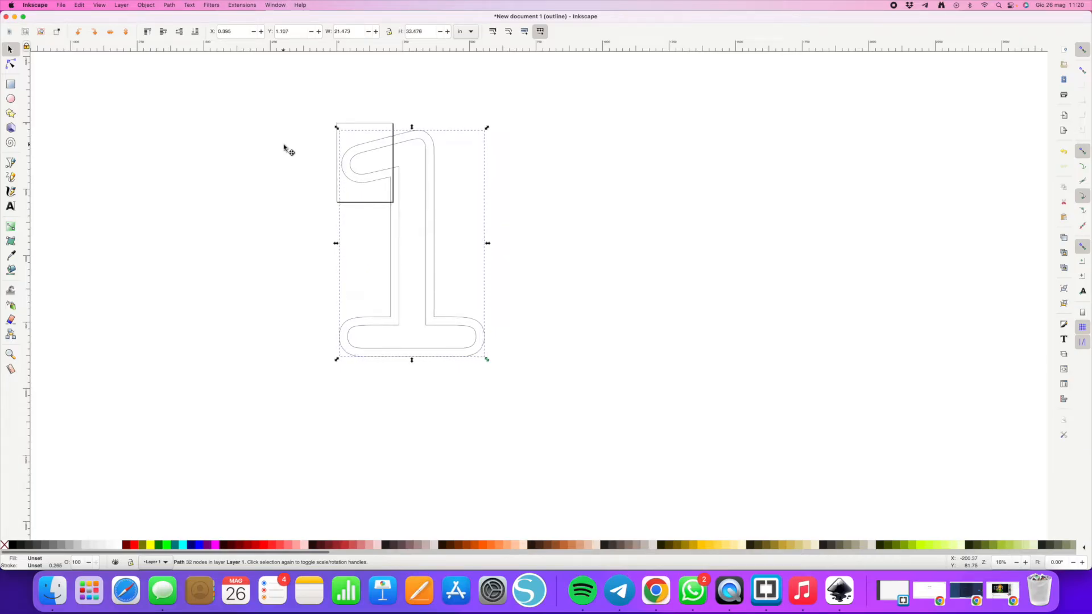
key(super+parenright)
key(super+parenright)
key(super+parenright)
key(super+parenright)
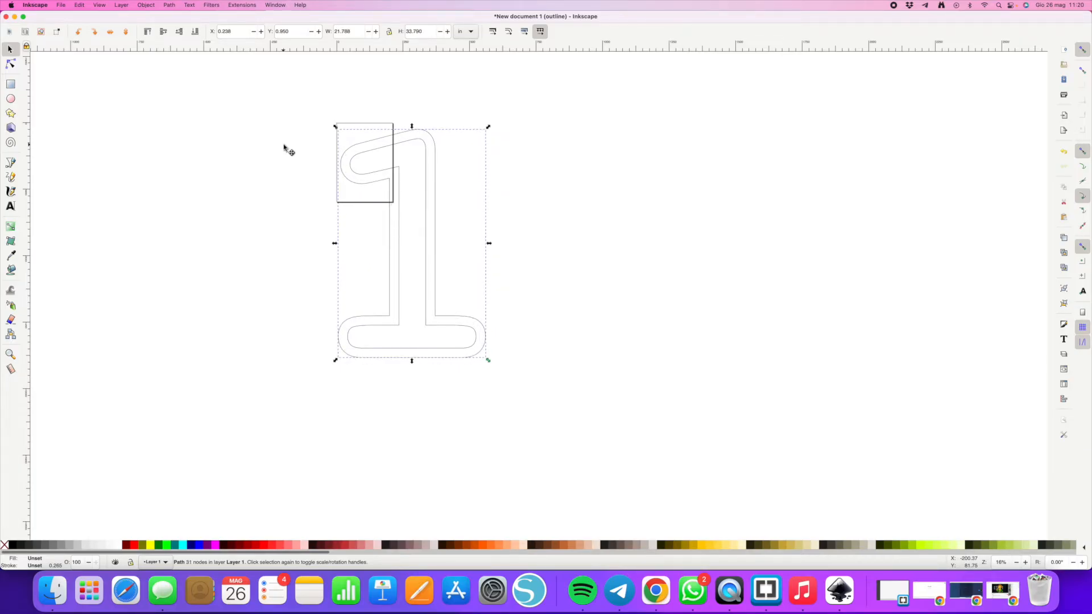
key(super+parenright)
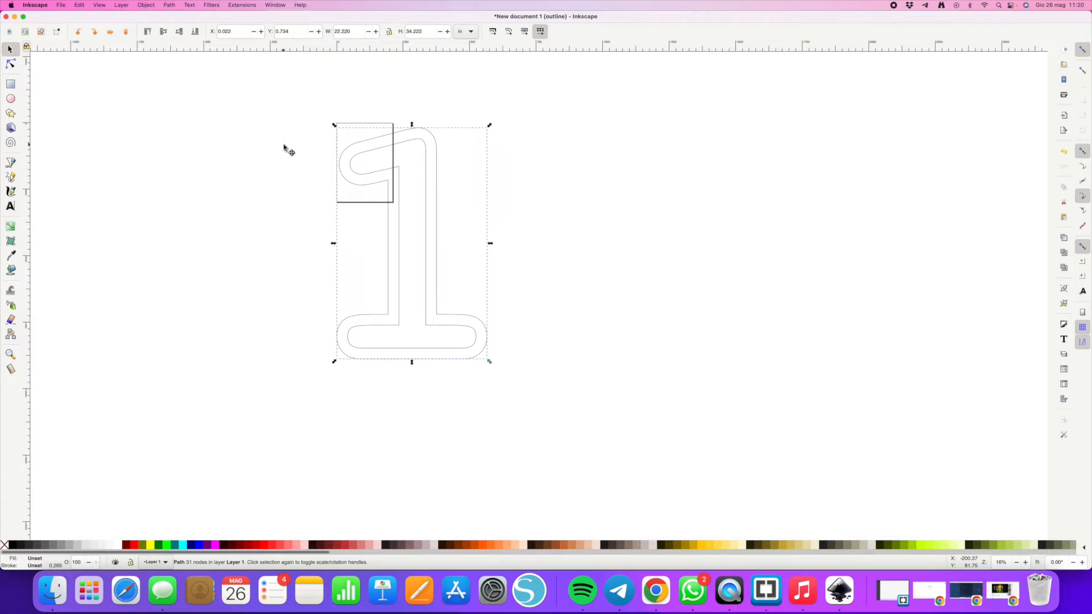
- Select the inner original numeral and paste a duplicate beside the outline
click(227, 296)
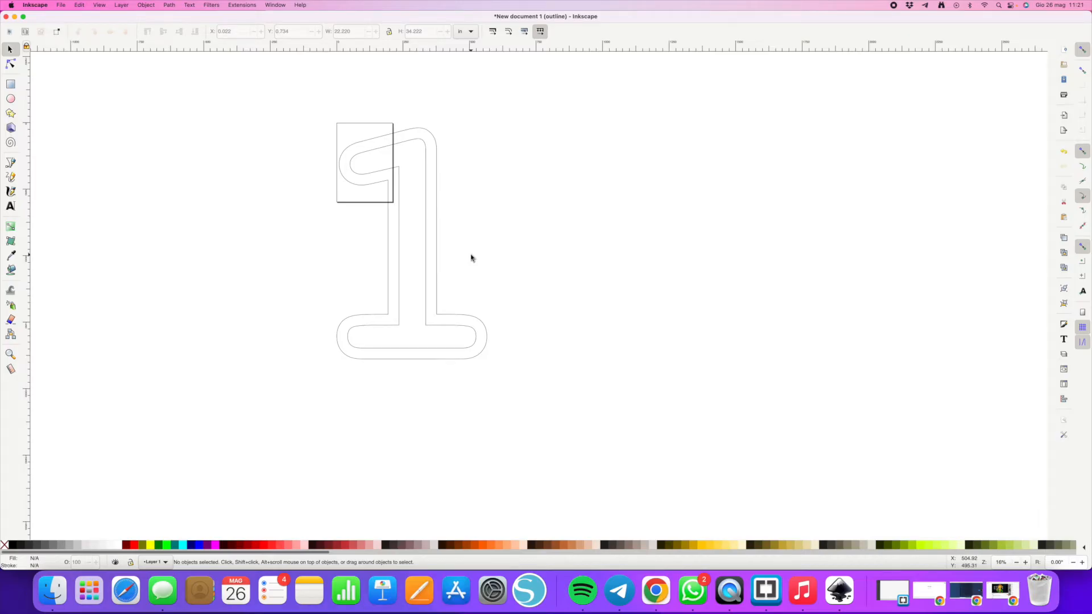
click(424, 262)
scroll(425, 263, right, 1)
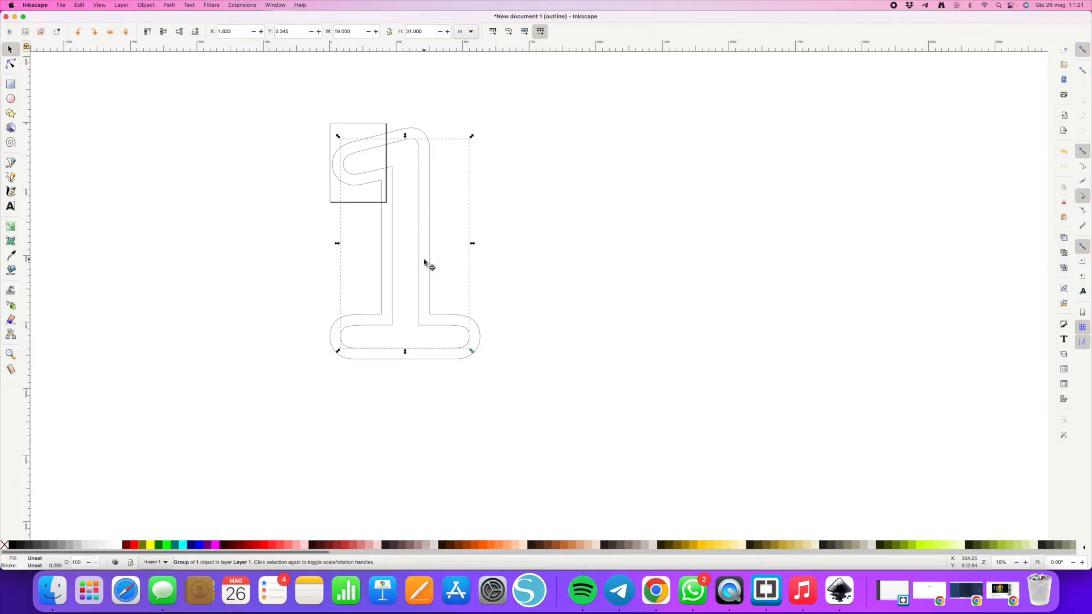
click(608, 280)
key(alt)
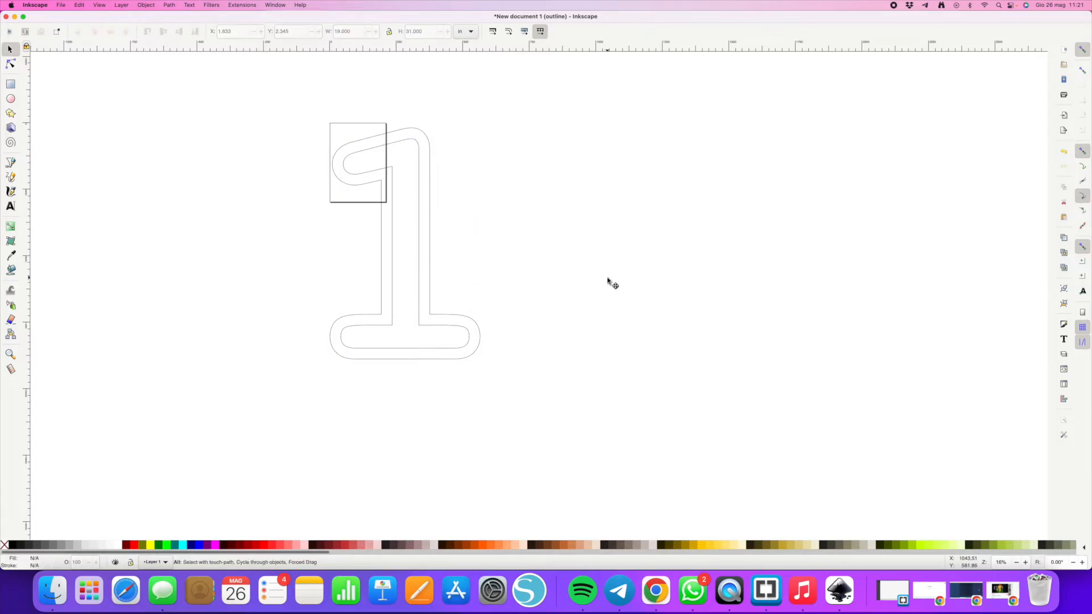
key(super+v)
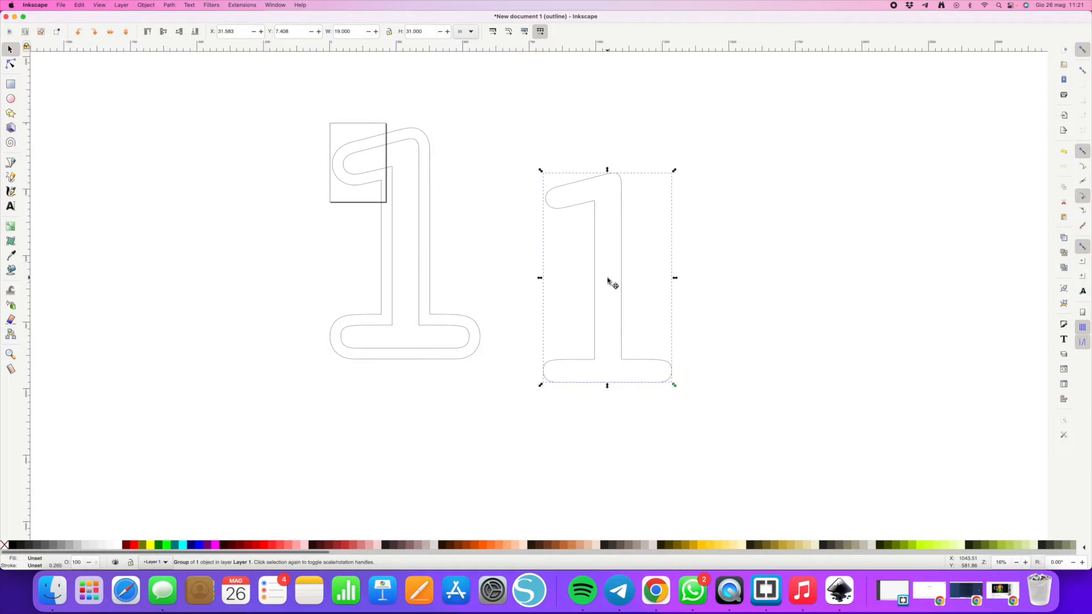
- Ungroup the pasted duplicate and enlarge it with repeated outset steps
click(147, 5)
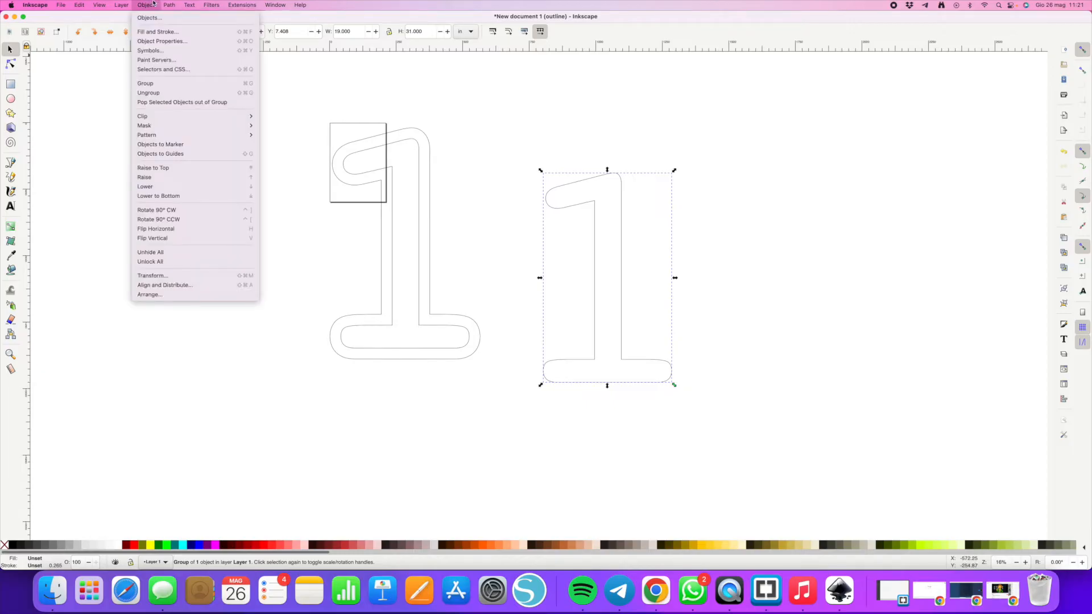
click(149, 93)
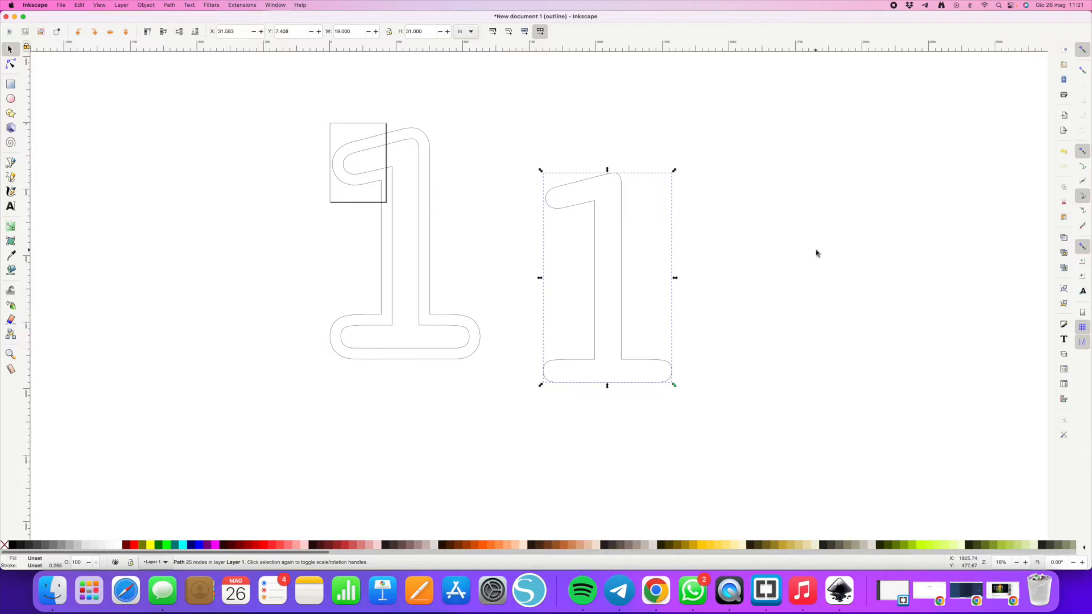
key(ctrl+parenright)
key(ctrl+parenright)
key(ctrl+parenright)
key(ctrl+parenright)
key(ctrl+parenright)
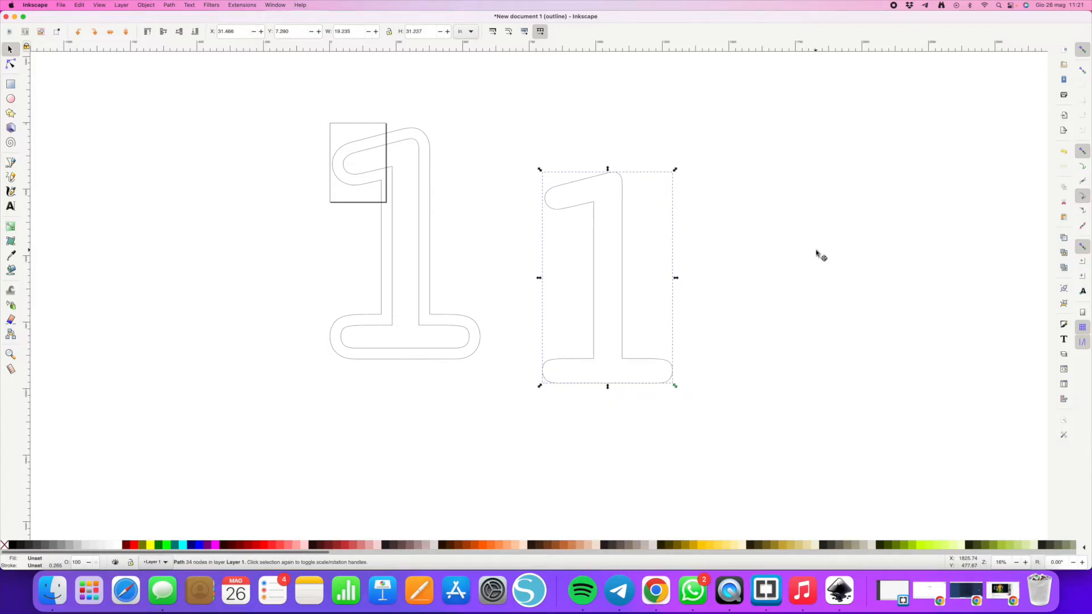
key(ctrl+parenright)
key(ctrl+parenright)
key(ctrl+parenright)
key(ctrl+parenright)
key(ctrl+parenright)
key(ctrl+parenright)
key(ctrl+parenright)
key(ctrl+parenright)
key(ctrl+parenright)
key(ctrl+parenright)
key(ctrl+parenright)
key(ctrl+parenright)
key(ctrl+parenright)
key(ctrl+parenright)
key(ctrl+parenright)
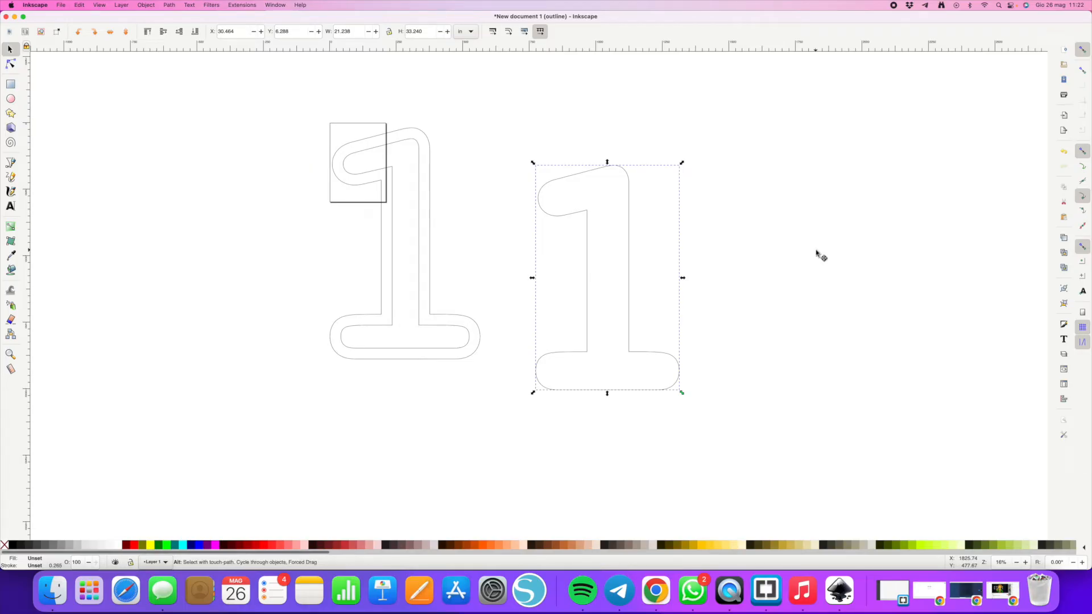
- Shrink the duplicate with a few inset steps and delete it
key(ctrl+parenleft)
key(ctrl+parenleft)
key(ctrl+parenleft)
key(ctrl+parenleft)
key(ctrl+parenleft)
key(ctrl+parenleft)
key(ctrl+parenleft)
key(ctrl+parenleft)
key(ctrl+parenleft)
key(ctrl+parenleft)
key(ctrl+parenleft)
key(ctrl+parenleft)
key(ctrl+parenleft)
key(ctrl+parenleft)
key(ctrl+parenleft)
key(ctrl+parenleft)
key(ctrl+parenleft)
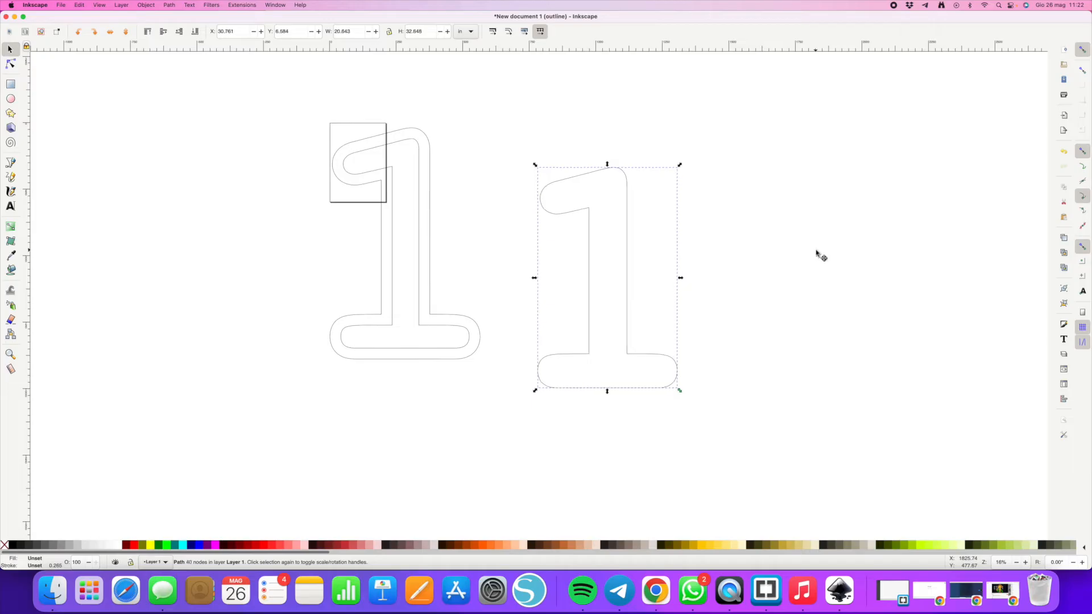
key(Delete)
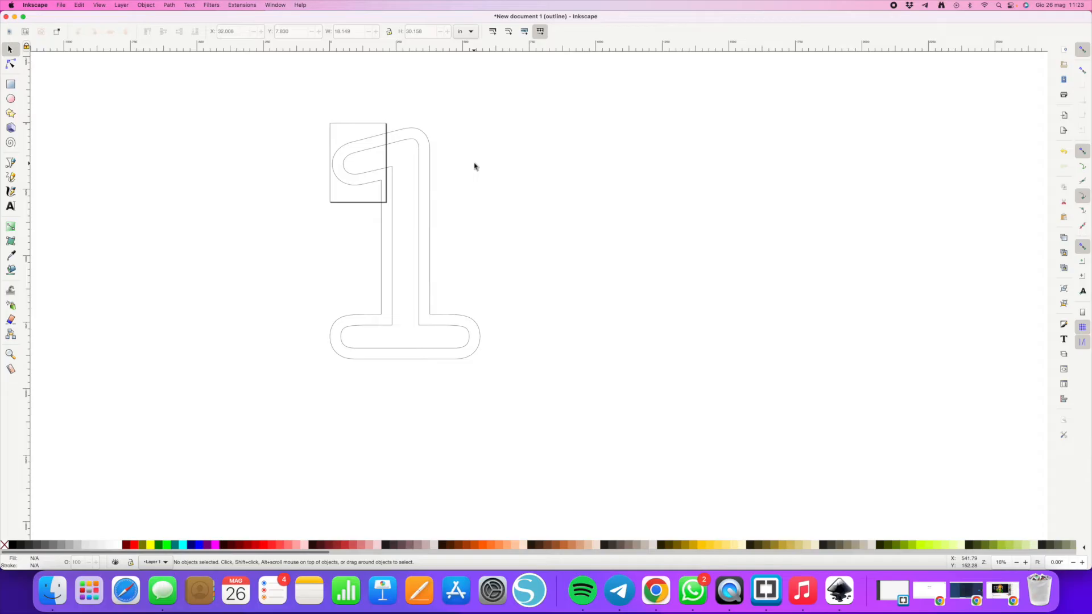
- Paste and reposition a duplicate of the outset outline, then delete it
click(431, 164)
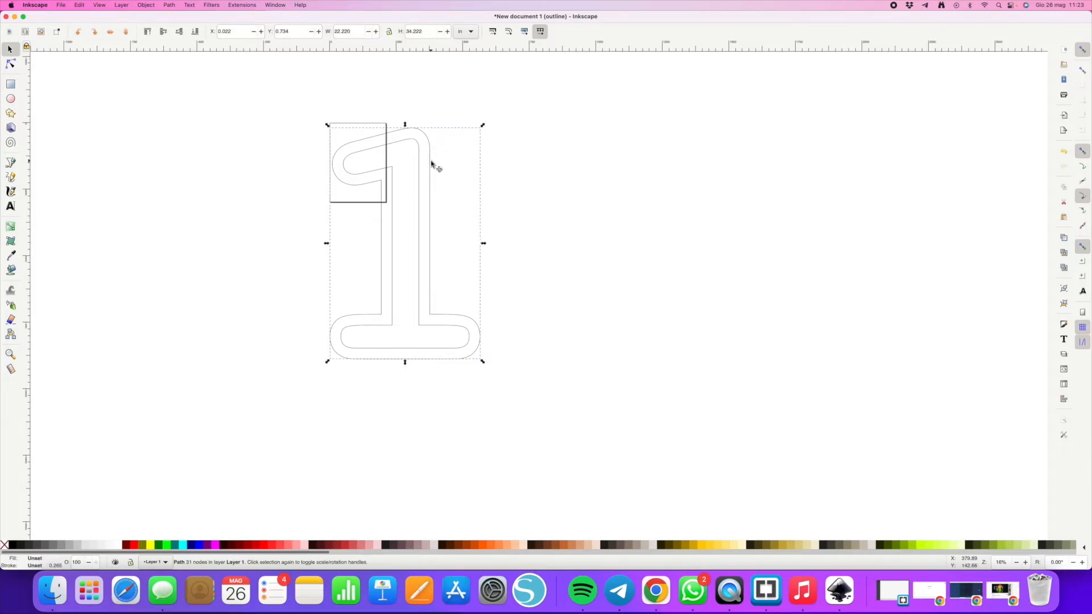
key(super+v)
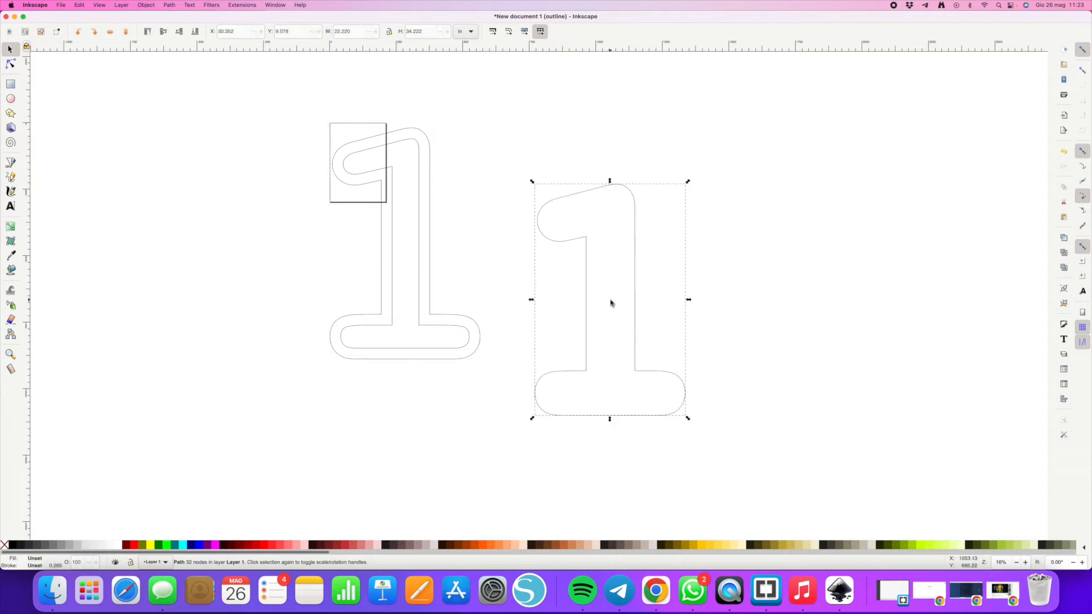
drag(611, 303, 609, 239)
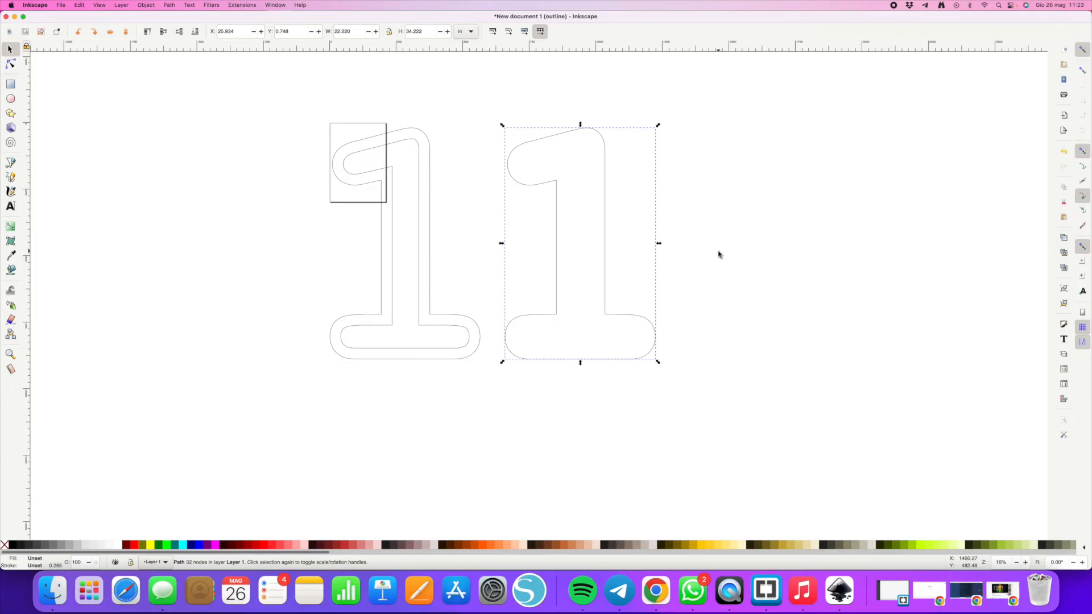
key(Delete)
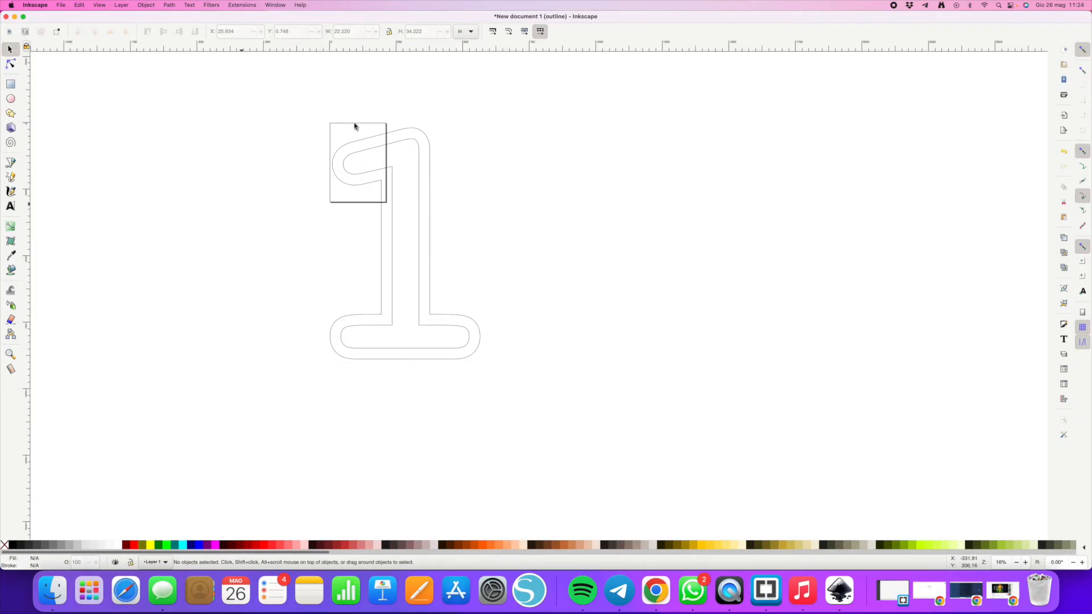
- Save the document as first.svg
click(62, 5)
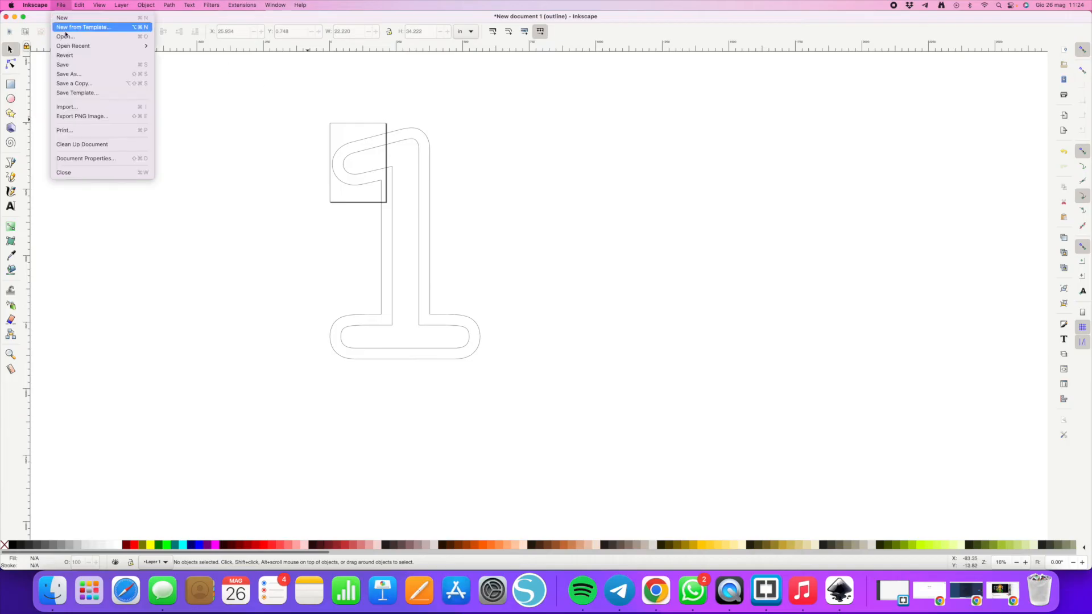
click(69, 74)
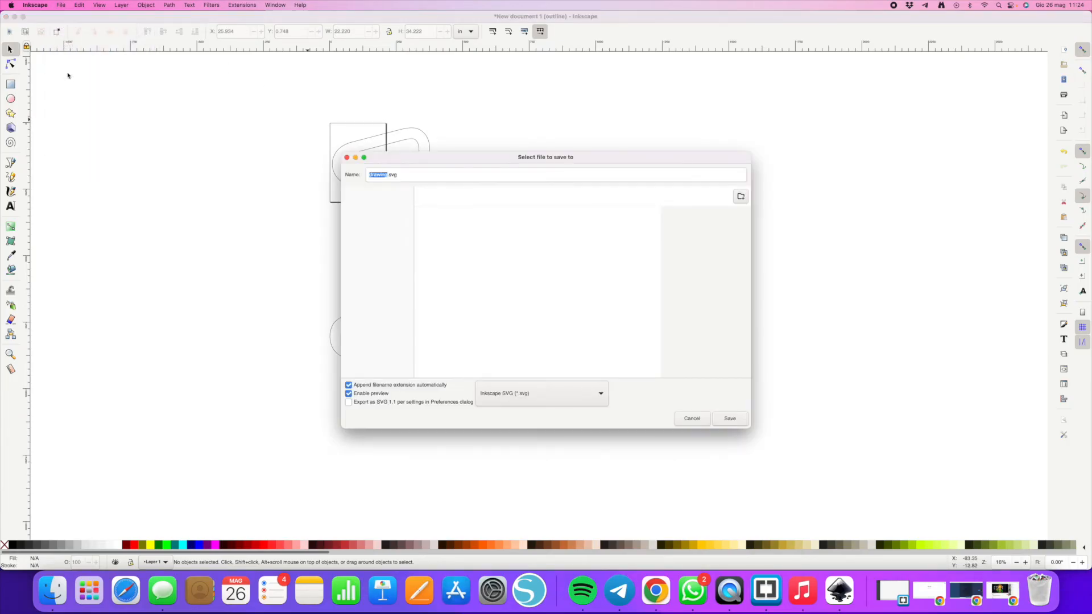
text(first)
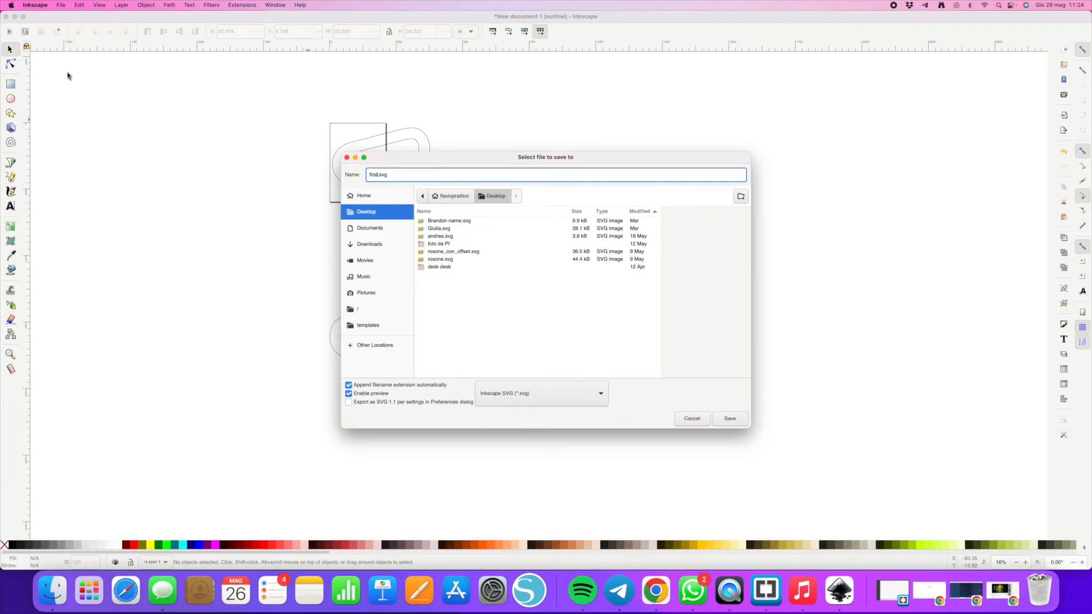
key(Return)
- Delete the inner original numeral, keeping only the outset outline
key(super+z)
click(430, 257)
key(Delete)
click(417, 258)
key(Delete)
drag(558, 251, 387, 248)
key(Escape)
- Save the document as second.svg
click(54, 3)
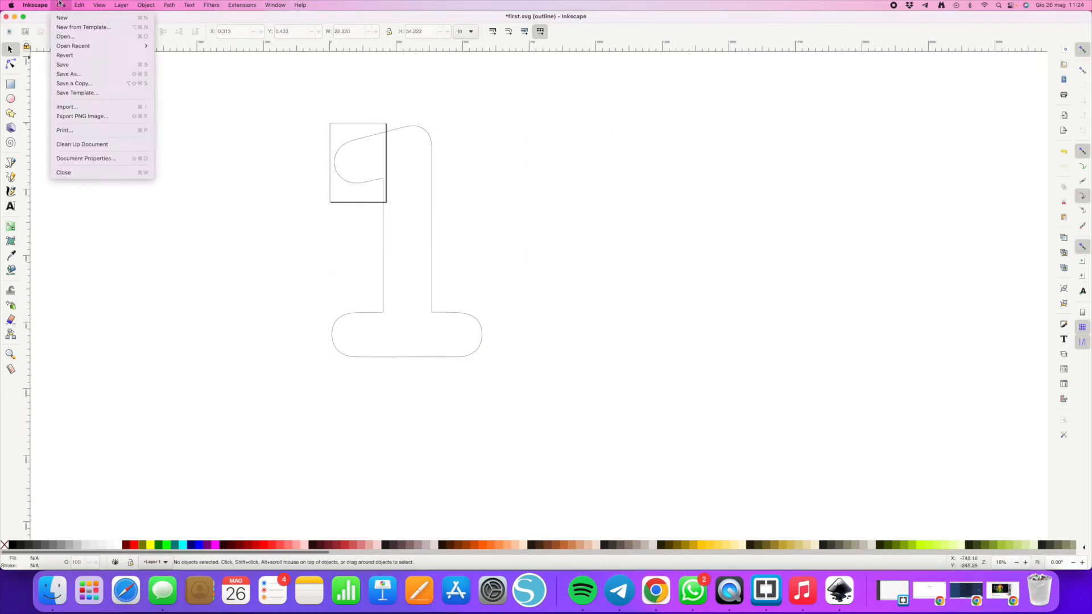
click(72, 74)
text(second)
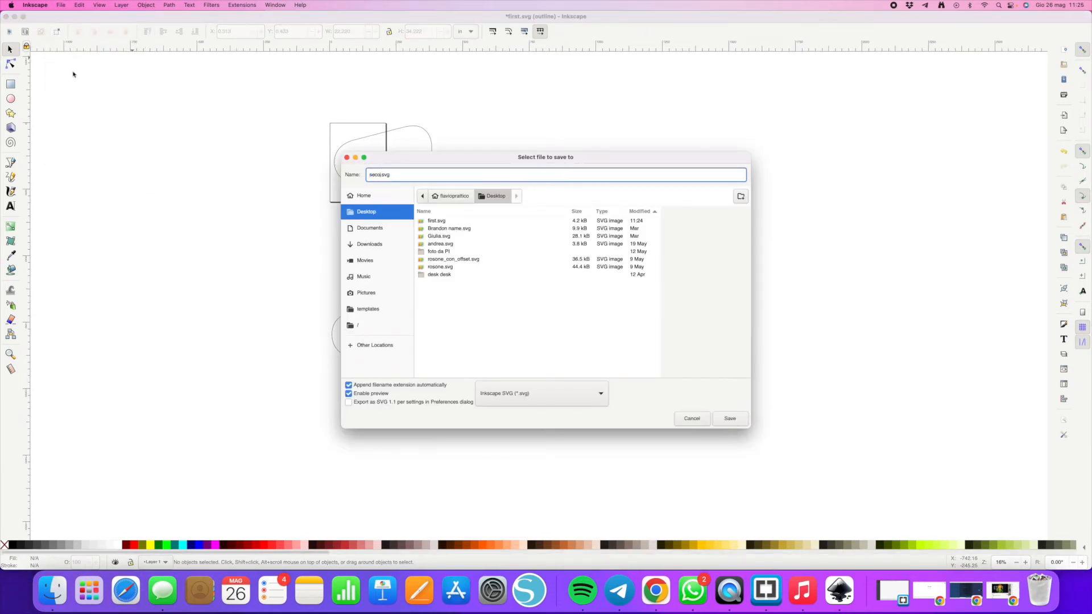
key(Return)
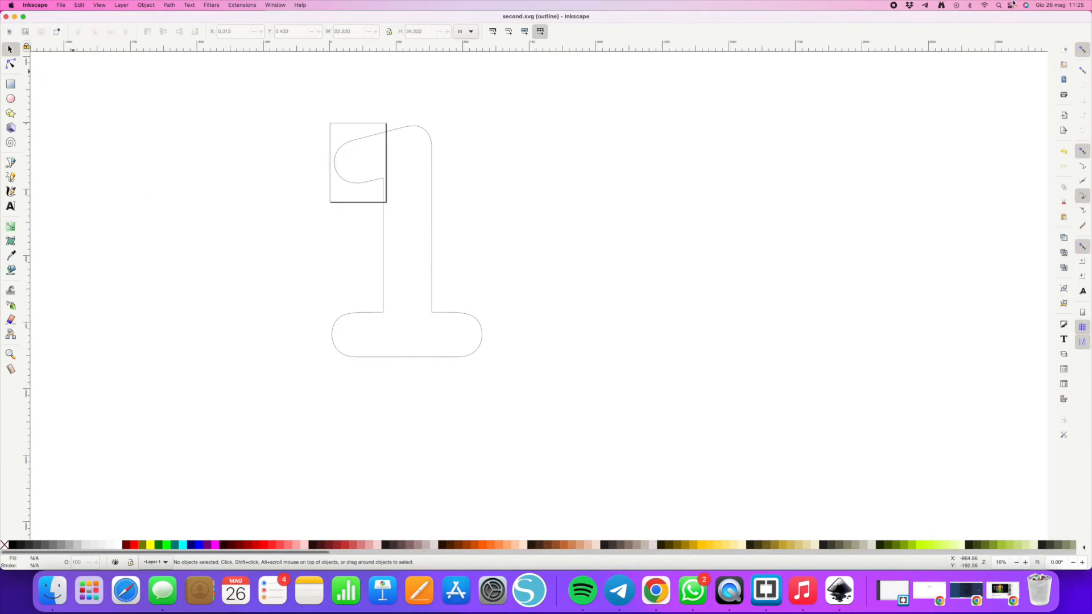